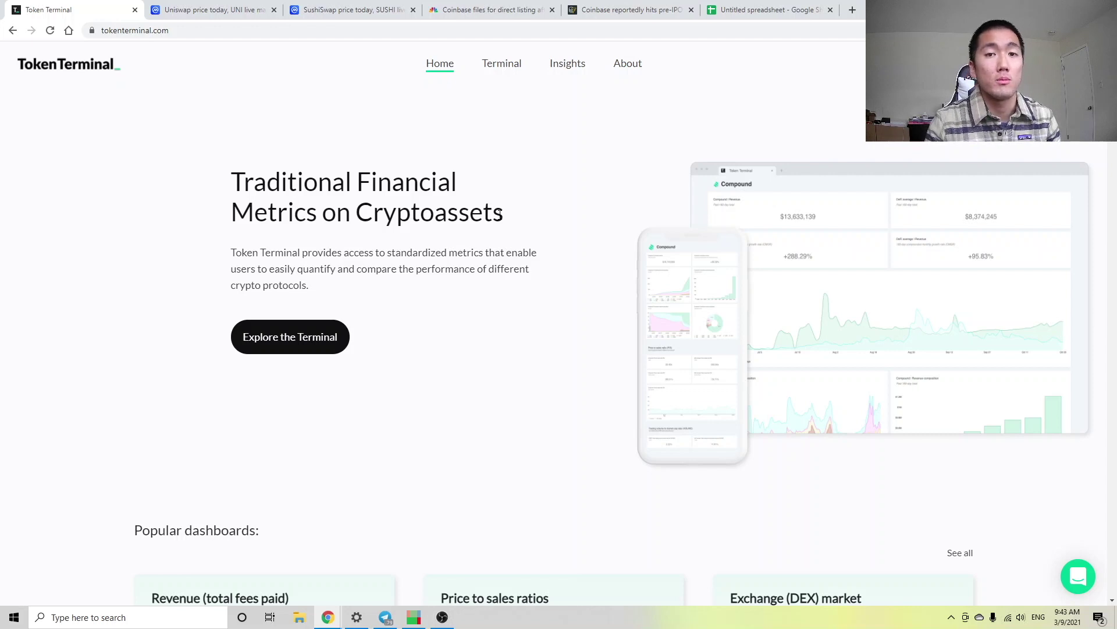
# Step: Open Token Terminal's Terminal to show the Revenue (total fees paid) dashboard
pyautogui.click(504, 74)
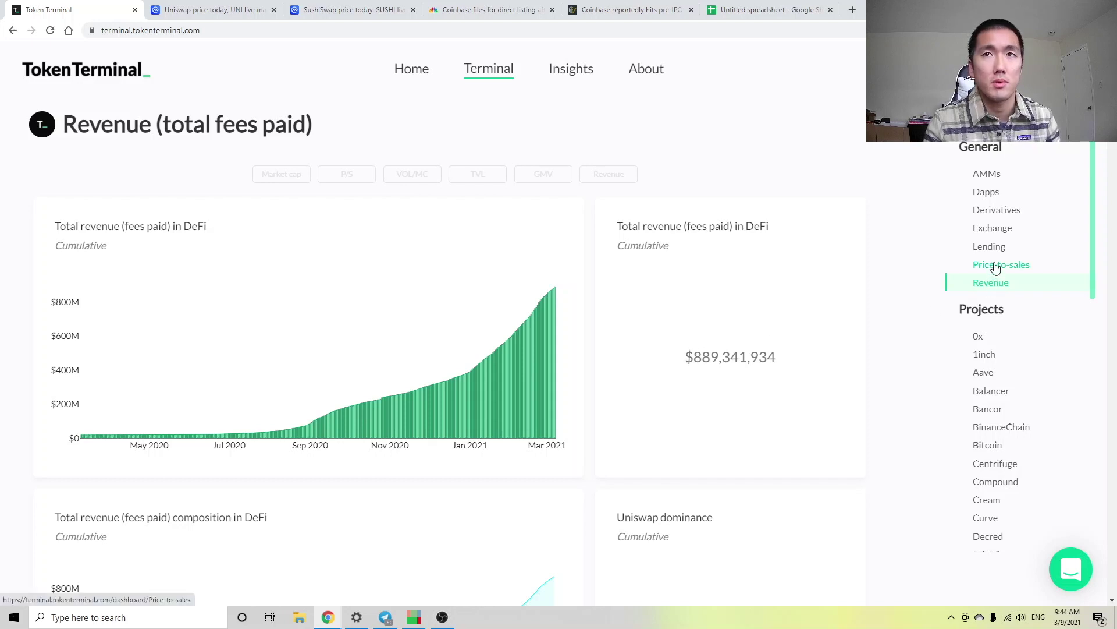
# Step: Highlight Uniswap's $96,185,872 and SushiSwap's $43,324,991 30-day revenue in the project table
pyautogui.scroll(-15, 861, 355)
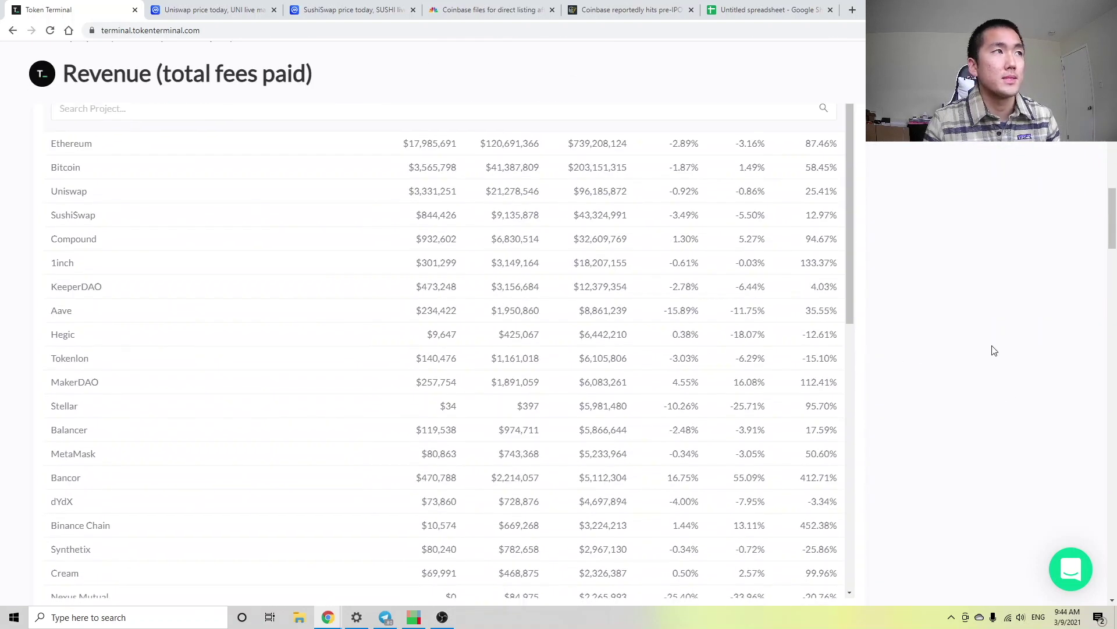
pyautogui.scroll(1, 994, 350)
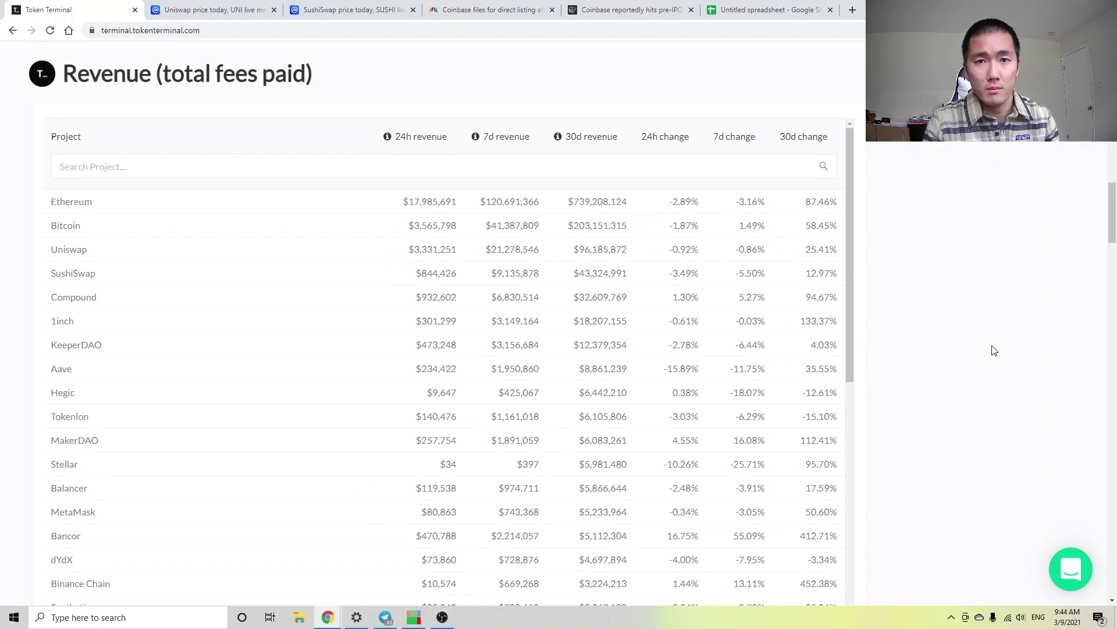
pyautogui.moveTo(573, 250); pyautogui.dragTo(634, 256)
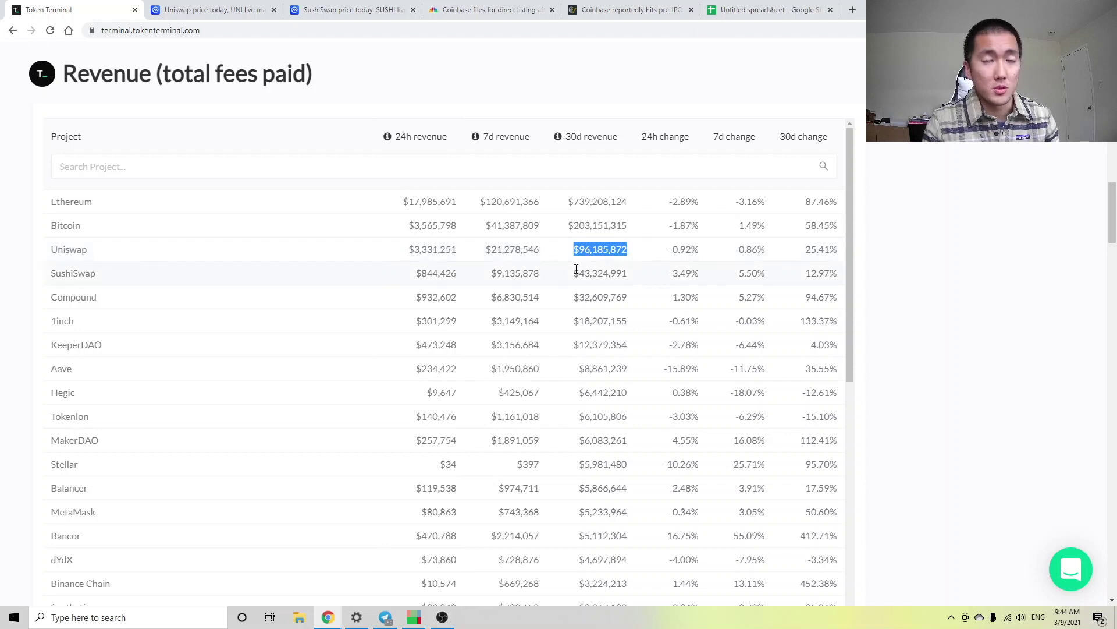
pyautogui.moveTo(574, 270); pyautogui.dragTo(639, 279)
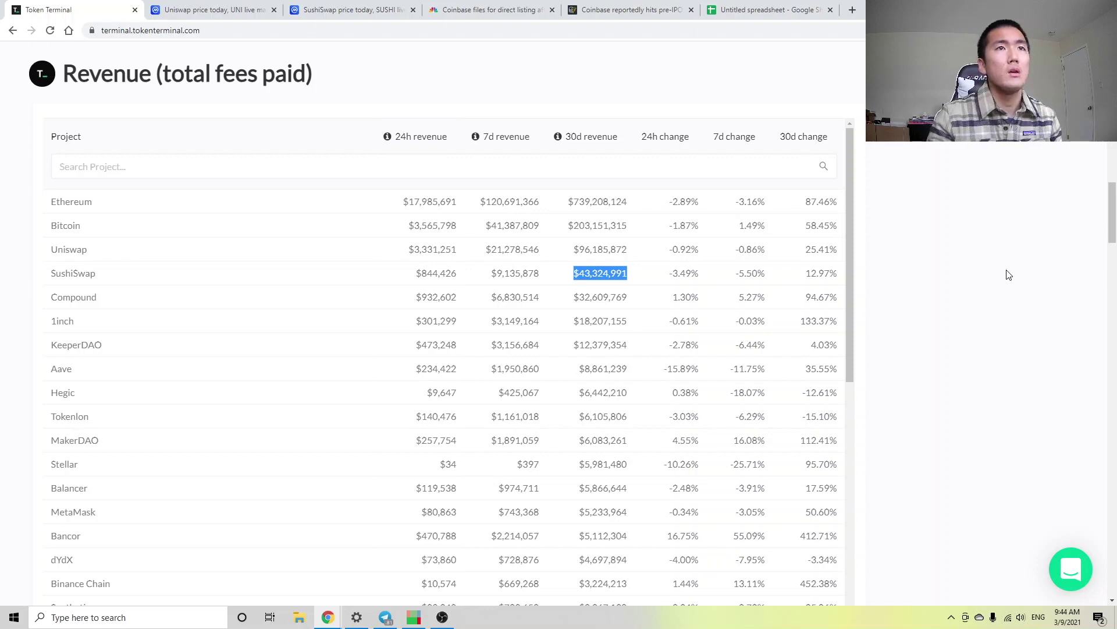
# Step: Highlight CoinMarketCap's fully diluted market caps: Uniswap $32,470,415,045 and SushiSwap $4,528,927,606
pyautogui.click(216, 10)
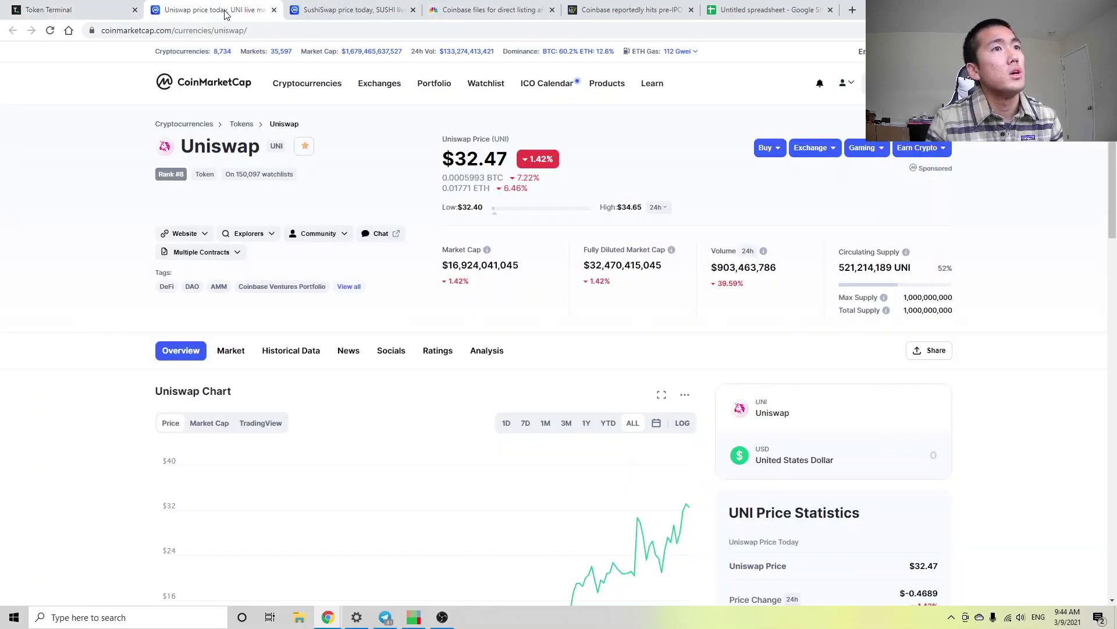
pyautogui.moveTo(583, 265); pyautogui.dragTo(663, 270)
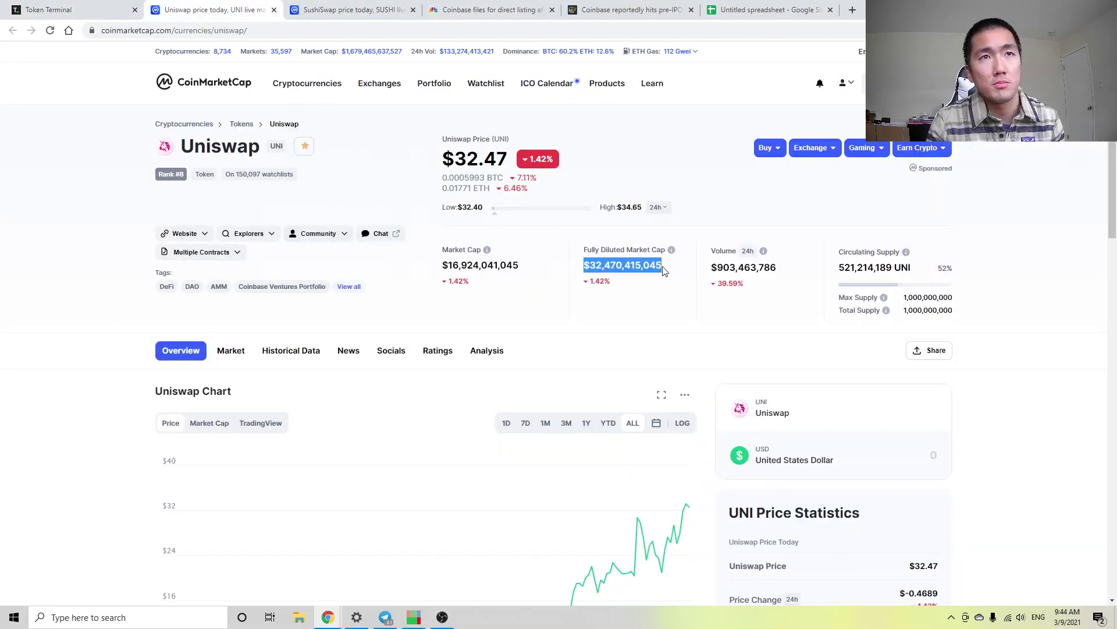
pyautogui.click(342, 10)
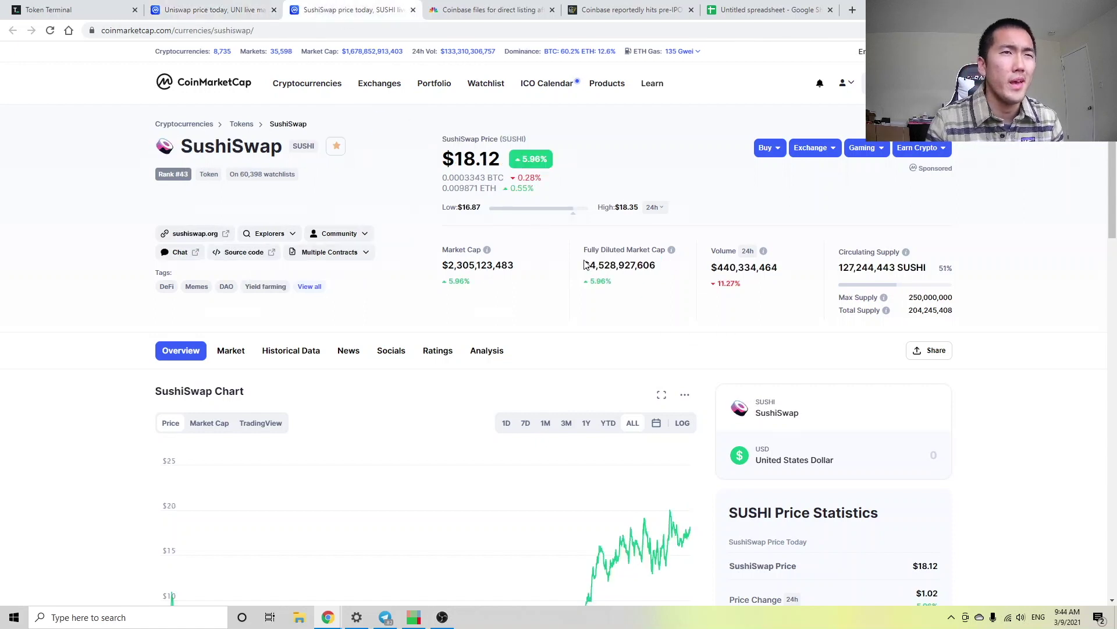
pyautogui.moveTo(585, 265); pyautogui.dragTo(678, 283)
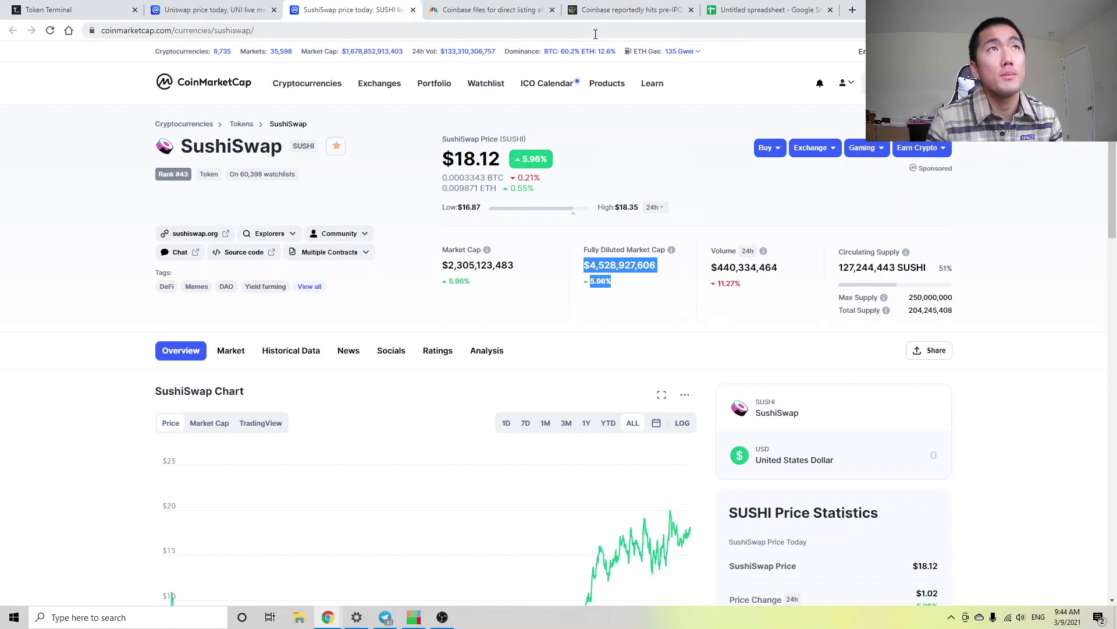
pyautogui.click(506, 19)
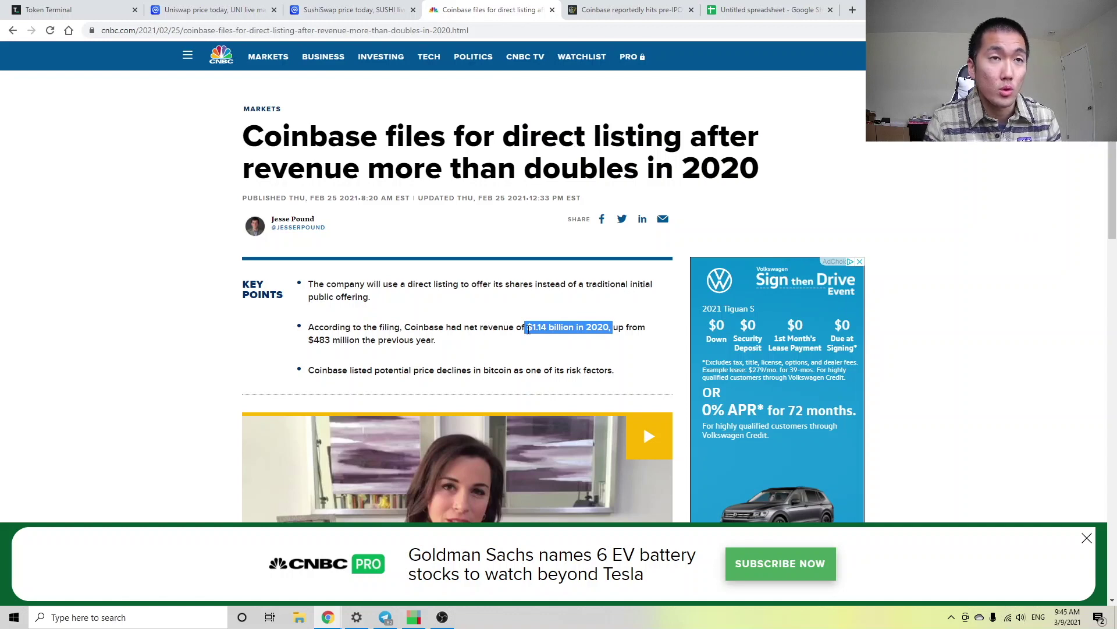
# Step: Highlight the $100 billion Coinbase valuation in the Cointelegraph headline
pyautogui.click(640, 10)
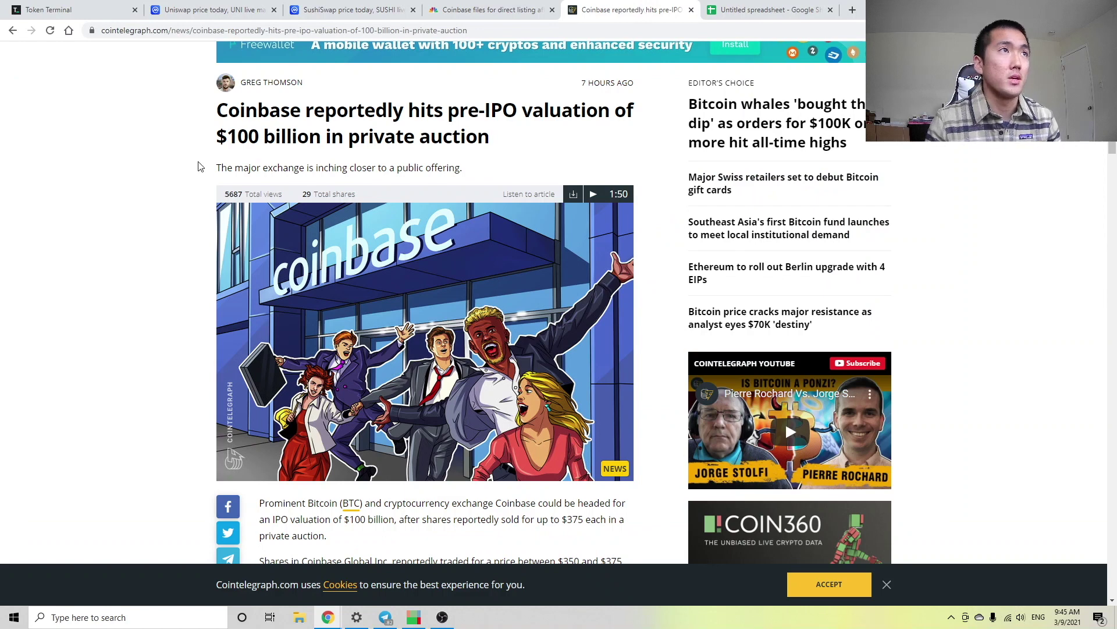
pyautogui.moveTo(216, 150); pyautogui.dragTo(349, 139)
pyautogui.click(266, 142)
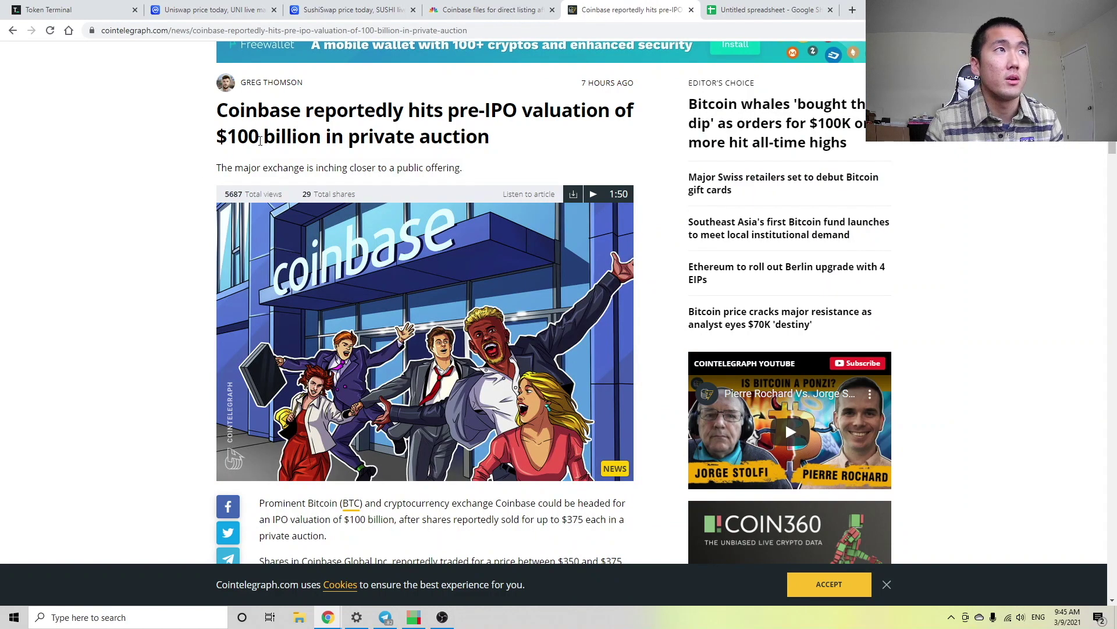
pyautogui.moveTo(221, 141); pyautogui.dragTo(319, 143)
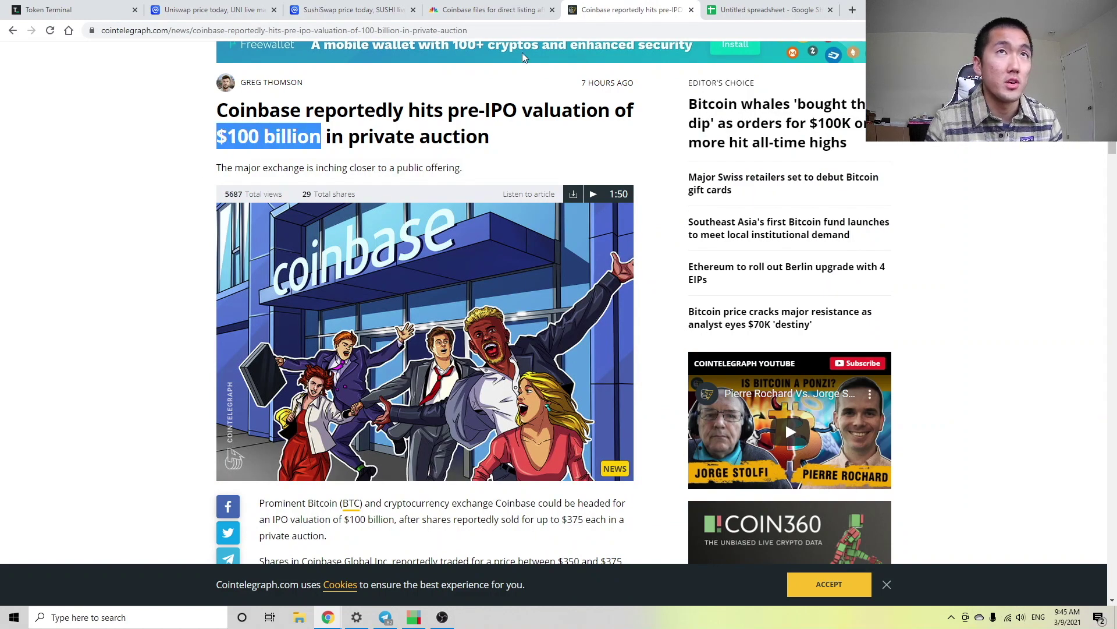
pyautogui.click(711, 10)
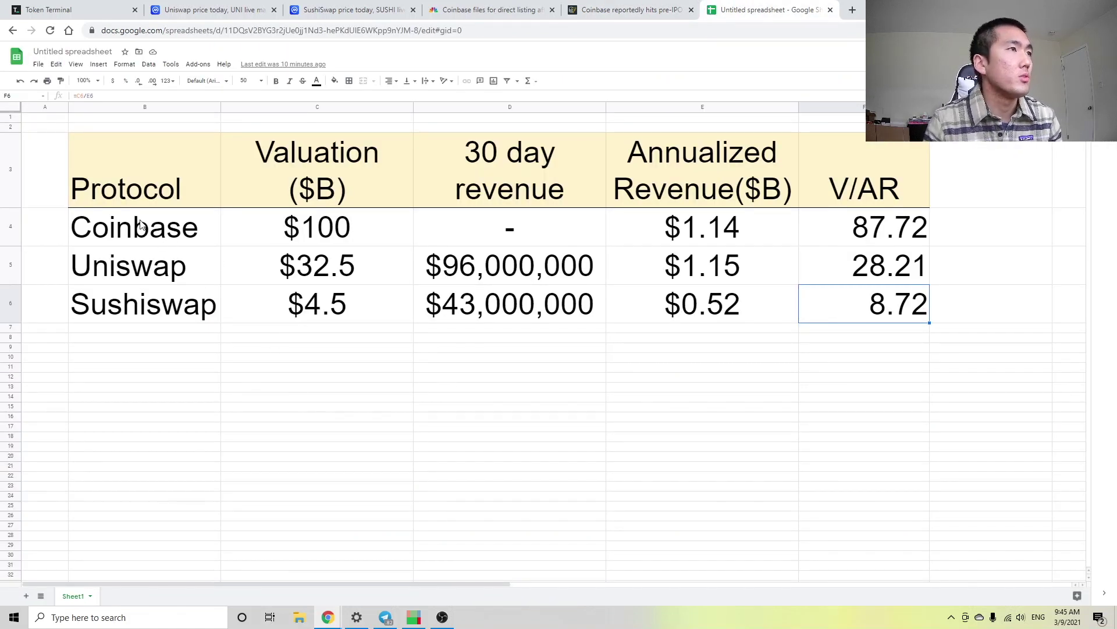
# Step: Review the protocol names, valuations, 30-day revenue and annualized revenue columns in the table
pyautogui.moveTo(141, 221); pyautogui.dragTo(149, 319)
pyautogui.click(327, 224)
pyautogui.moveTo(330, 282); pyautogui.dragTo(331, 303)
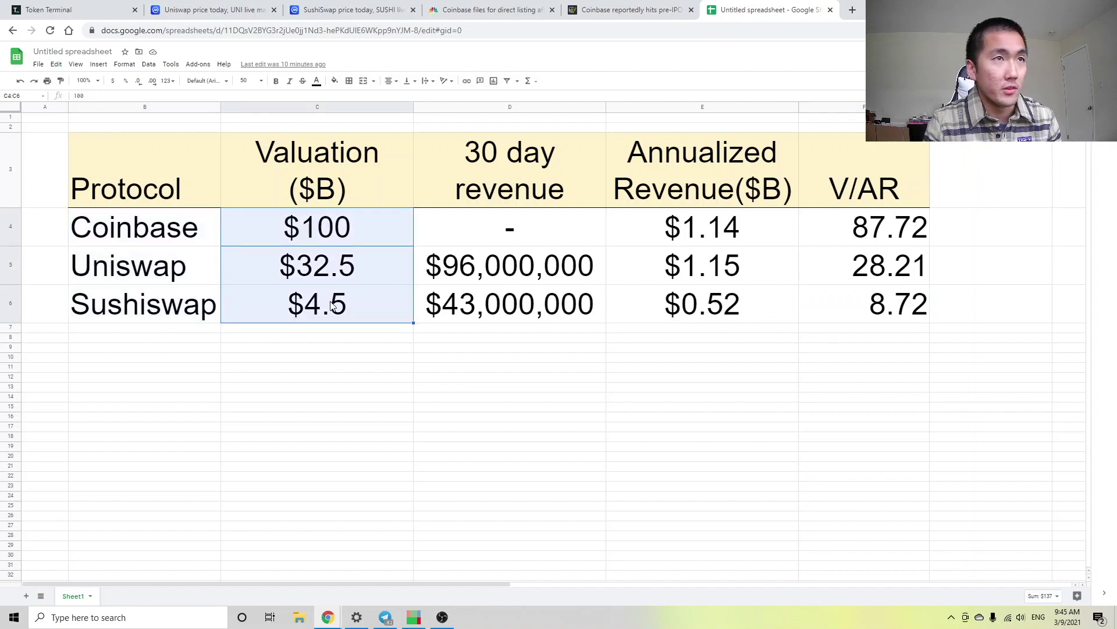
pyautogui.moveTo(536, 243); pyautogui.dragTo(541, 298)
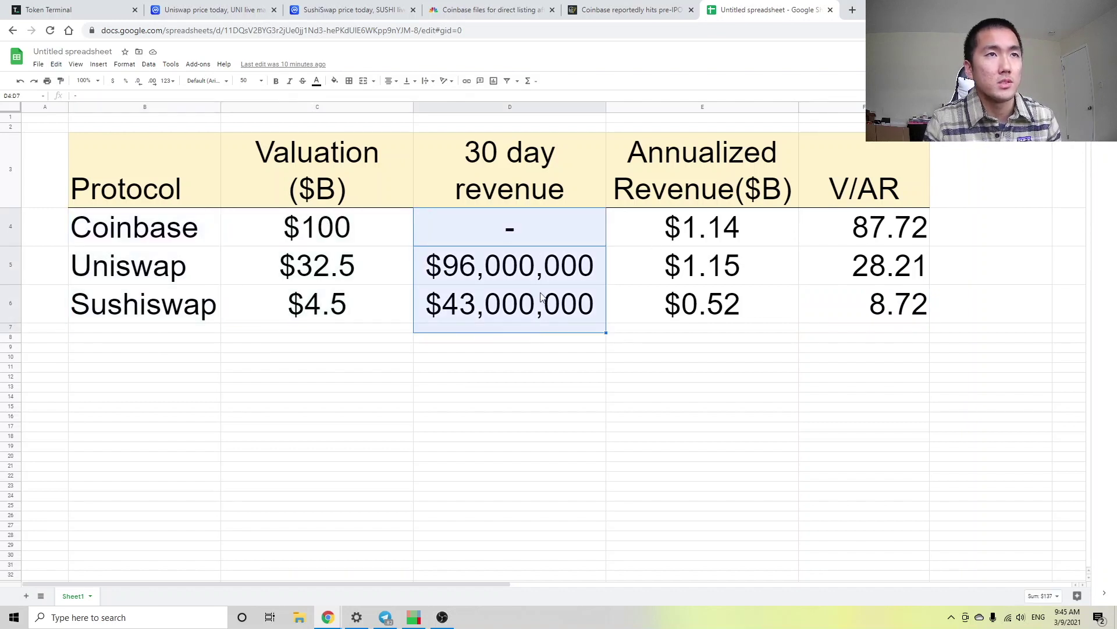
pyautogui.click(531, 227)
pyautogui.moveTo(704, 224); pyautogui.dragTo(701, 318)
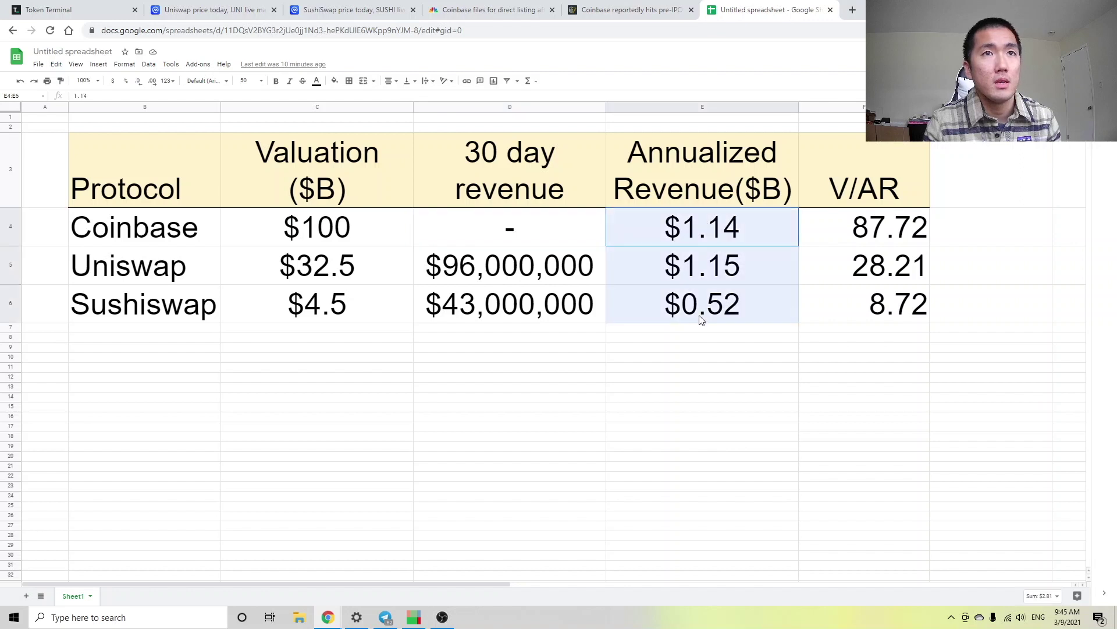
pyautogui.click(749, 226)
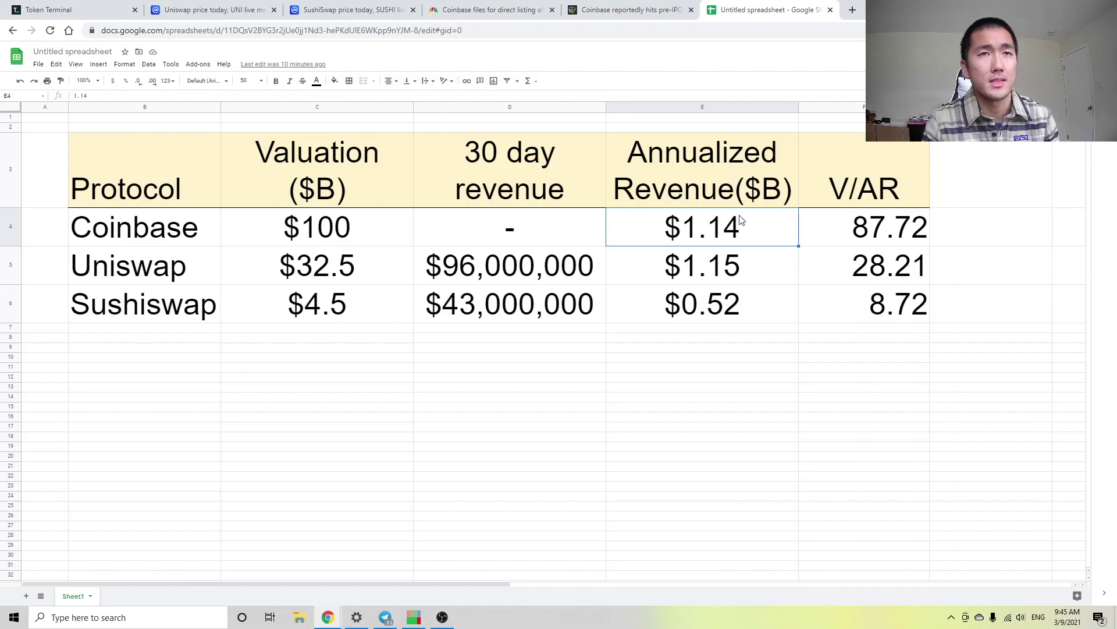
# Step: Check the Coinbase and Uniswap V/AR formulas against valuation and annualized revenue
pyautogui.click(891, 231)
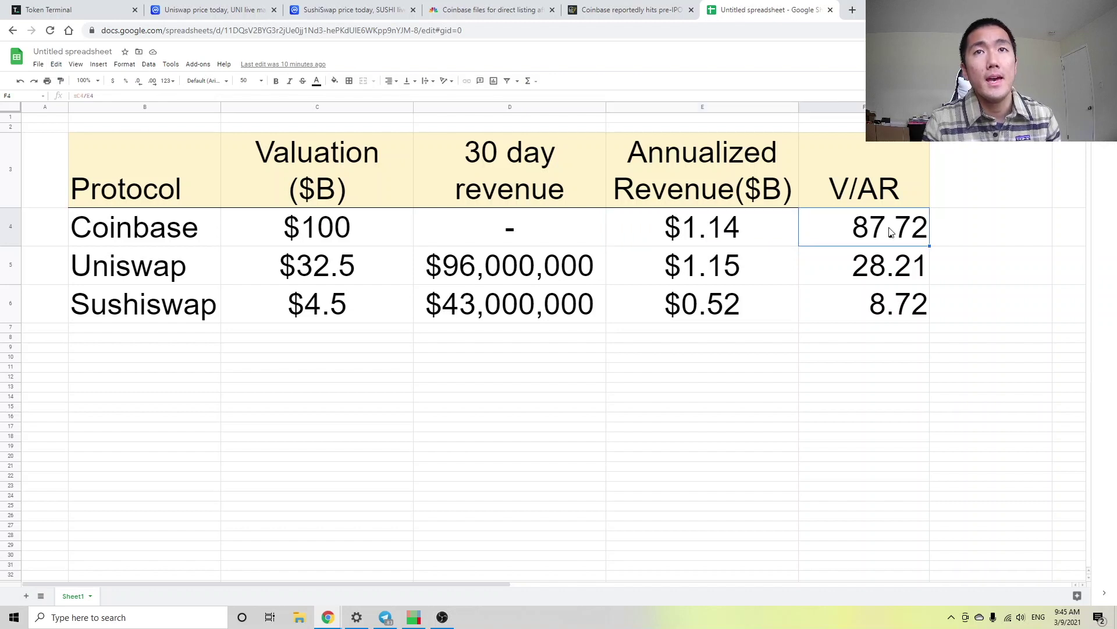
pyautogui.moveTo(879, 195); pyautogui.dragTo(865, 315)
pyautogui.click(861, 197)
pyautogui.click(352, 244)
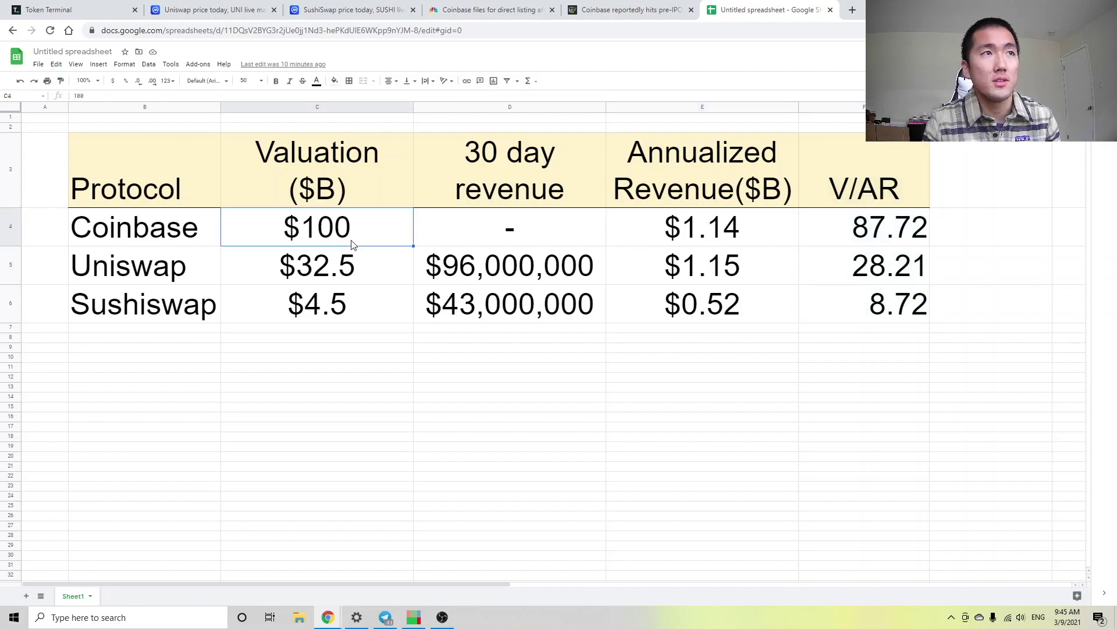
pyautogui.click(684, 233)
pyautogui.click(826, 236)
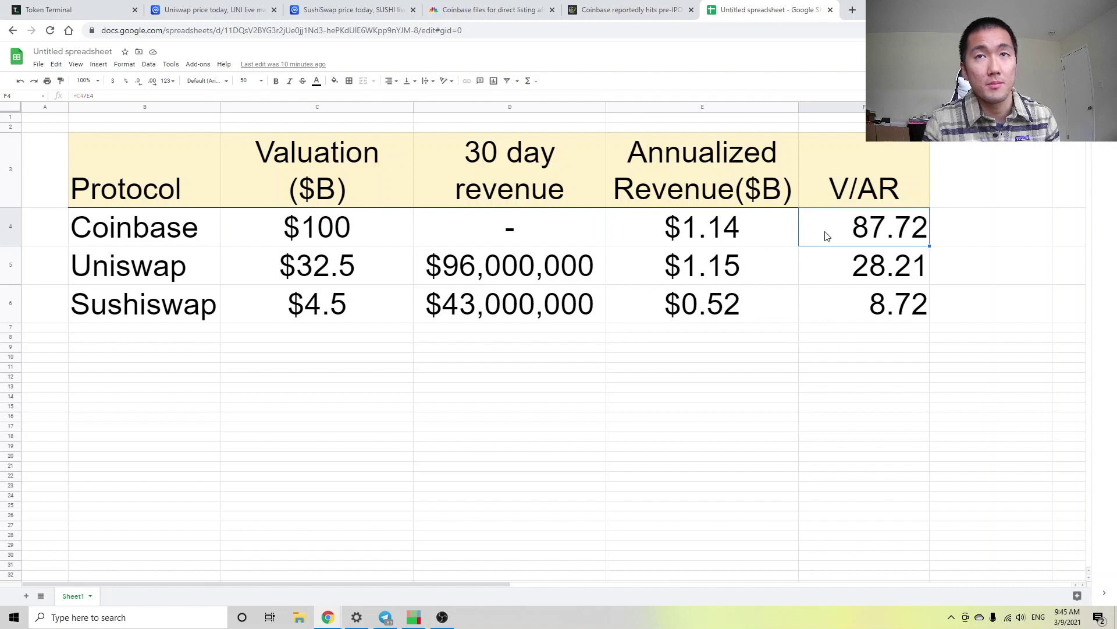
pyautogui.click(844, 270)
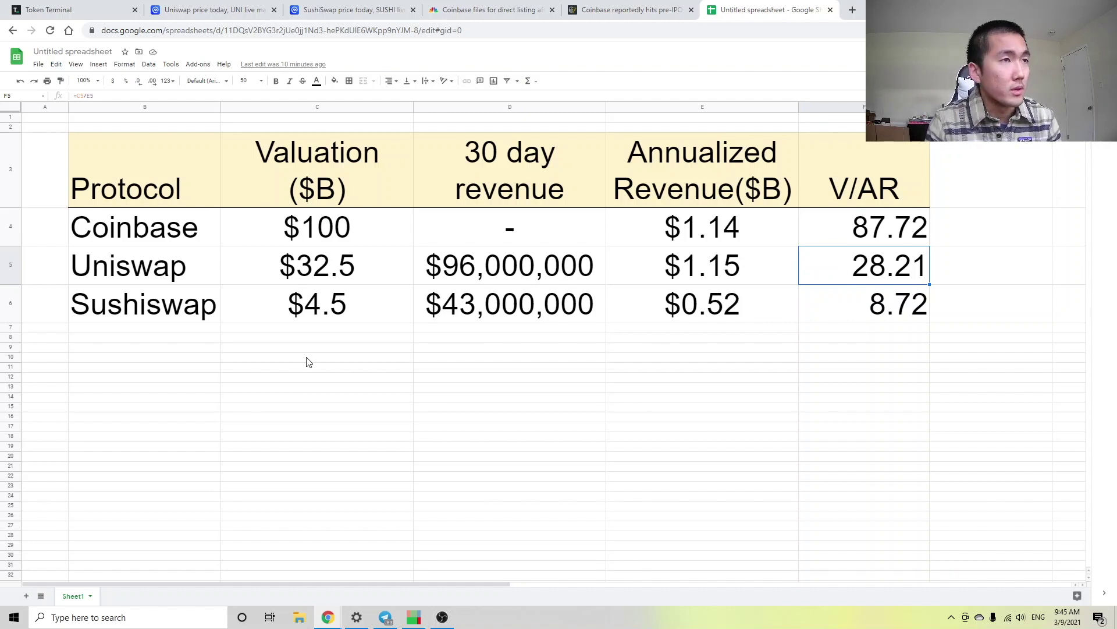
pyautogui.click(7, 317)
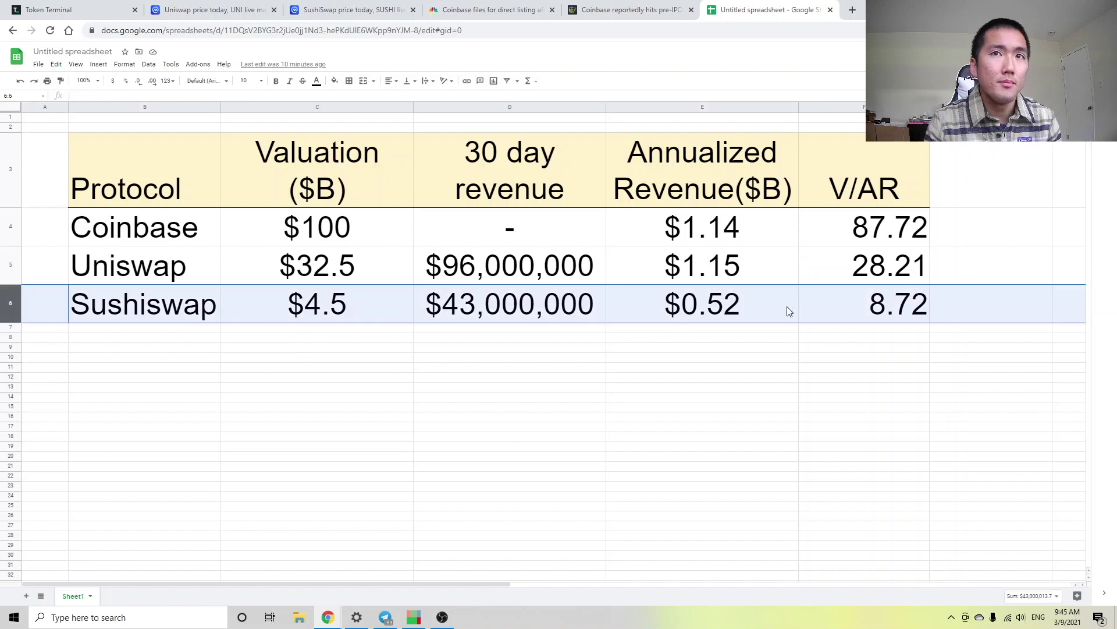
pyautogui.click(884, 312)
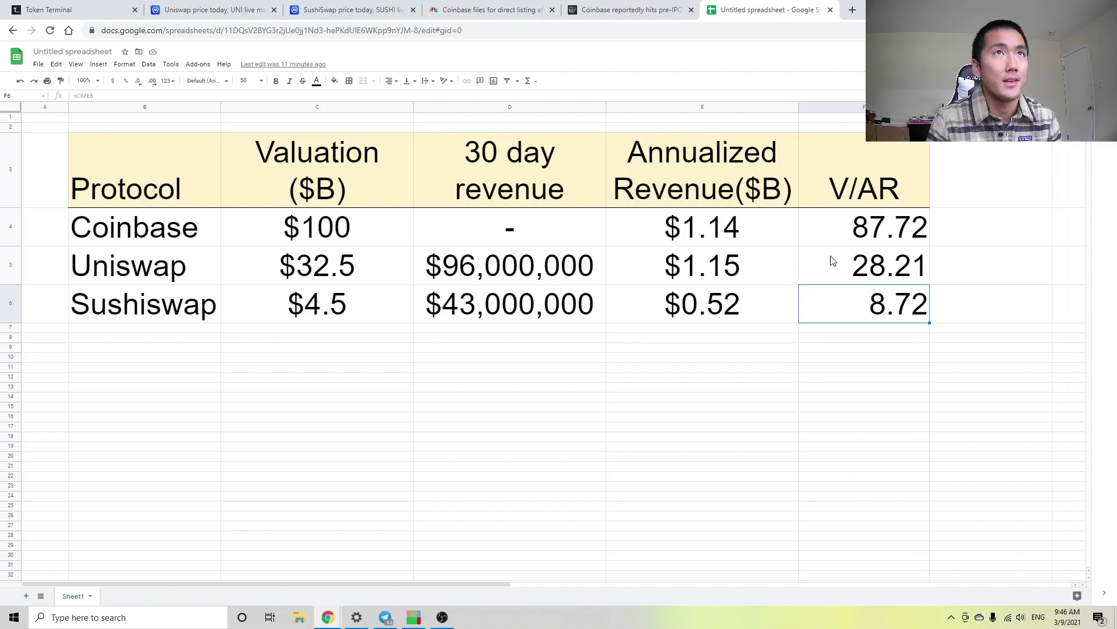
# Step: Show the Price to sales ratio (P/S) chart and compare the SushiSwap and Uniswap bars
pyautogui.click(109, 18)
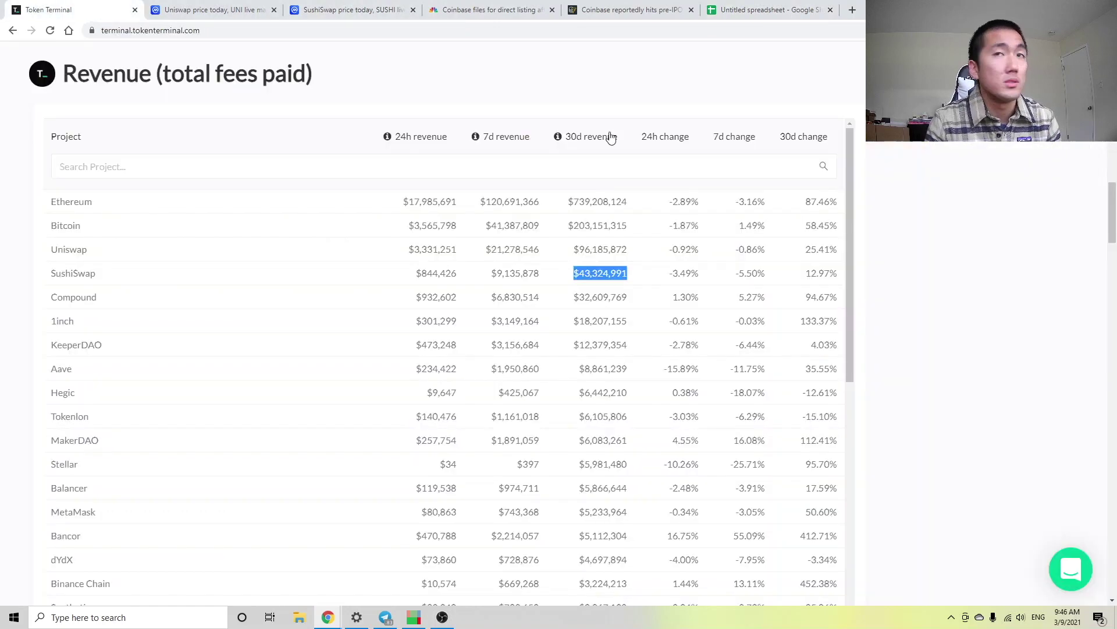
pyautogui.scroll(5, 777, 251)
pyautogui.scroll(10, 1100, 189)
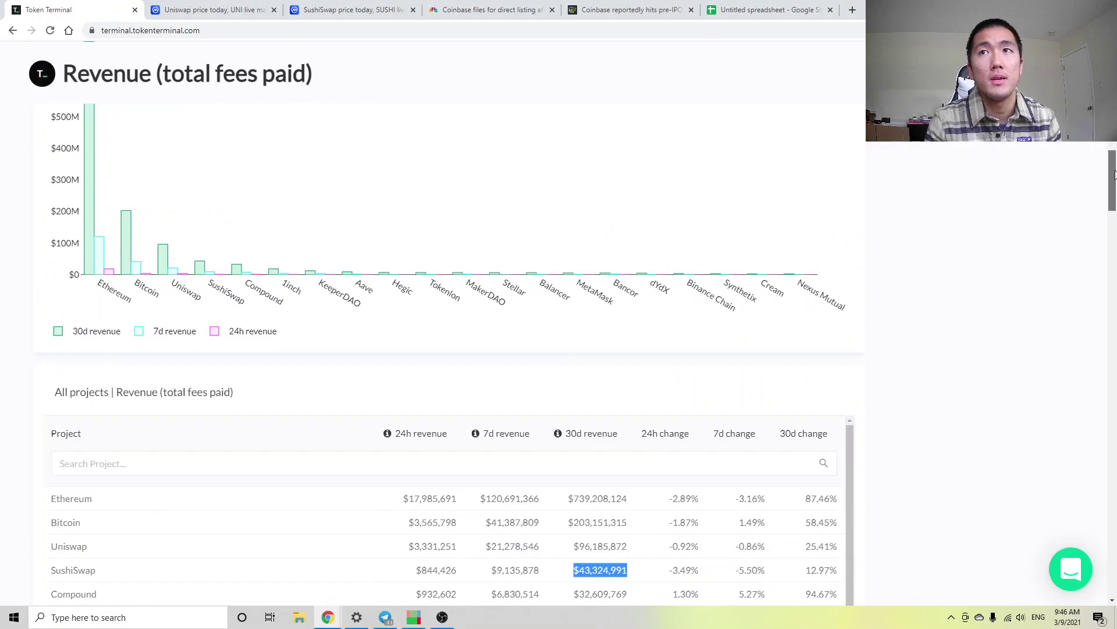
pyautogui.click(975, 271)
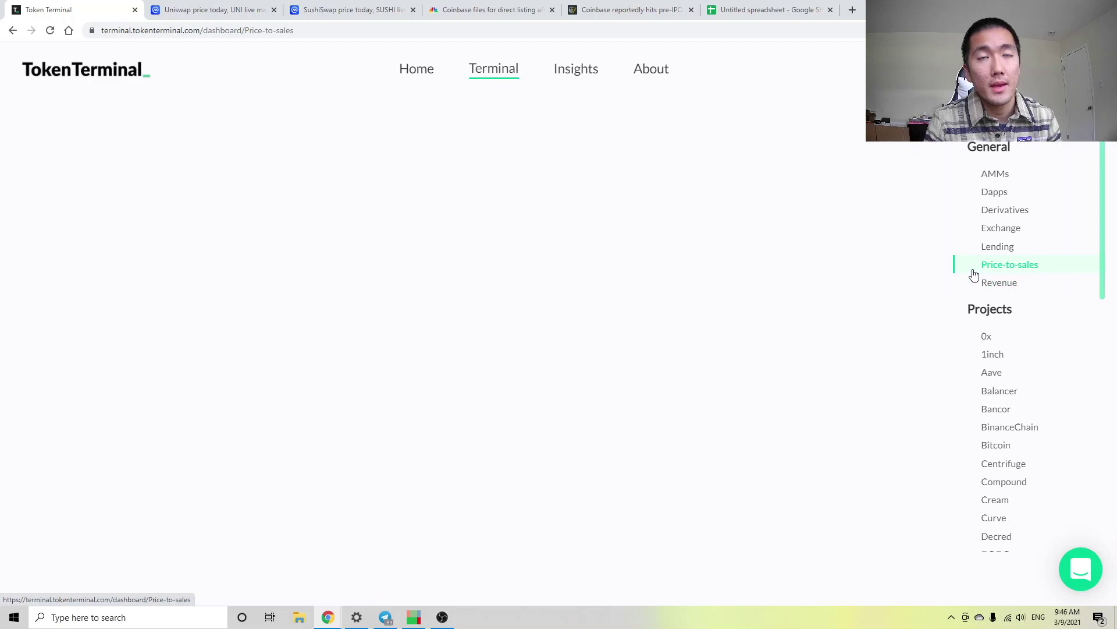
pyautogui.scroll(-2, 904, 303)
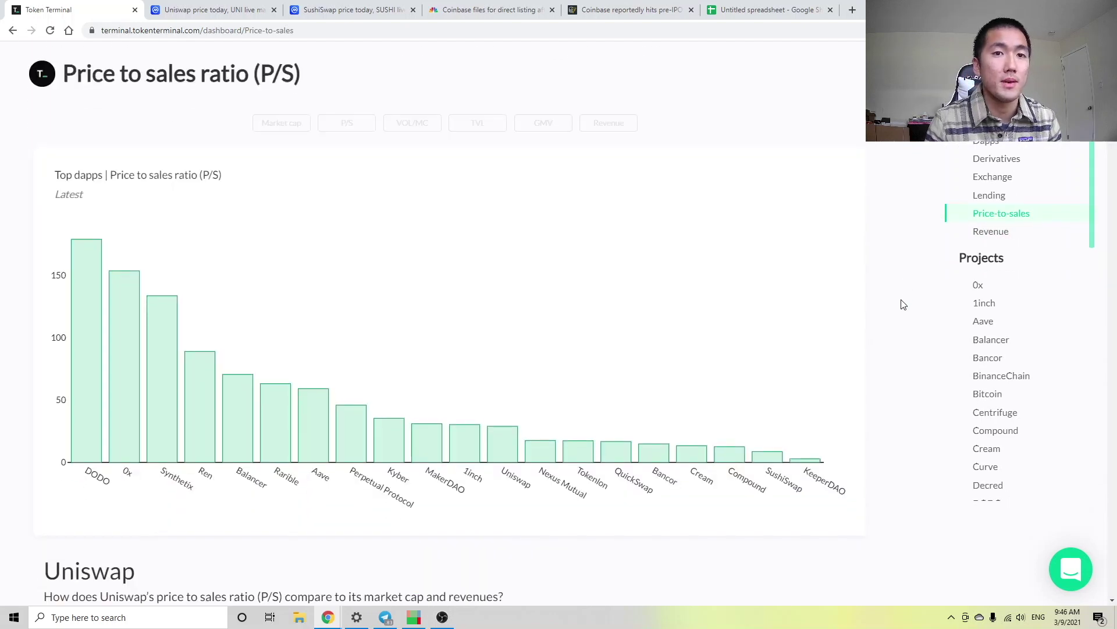
pyautogui.moveTo(818, 390)
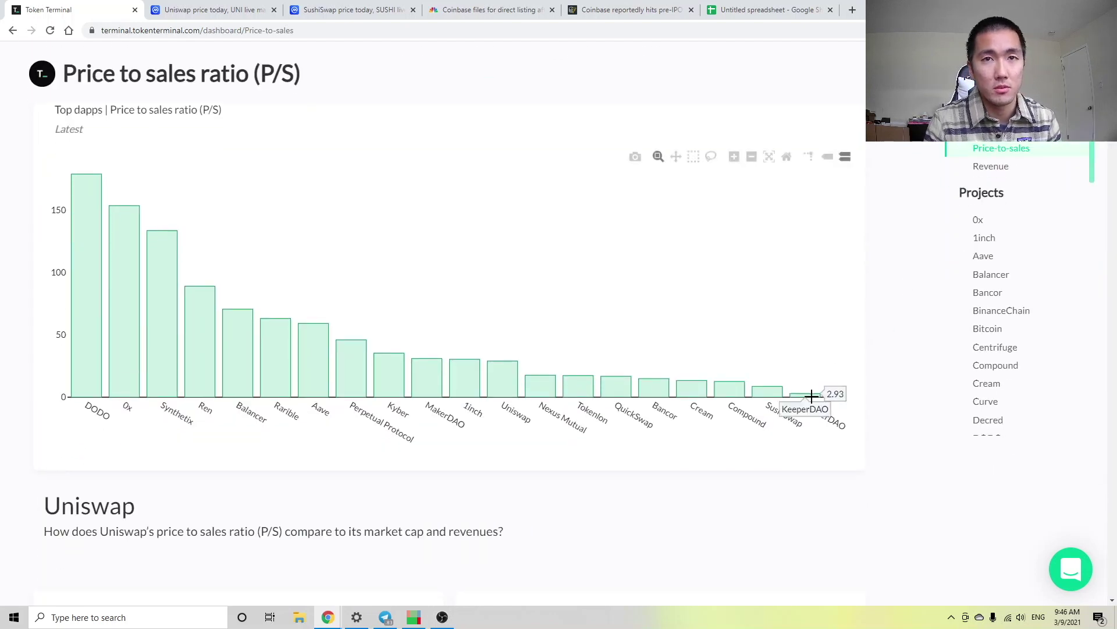
pyautogui.moveTo(766, 390)
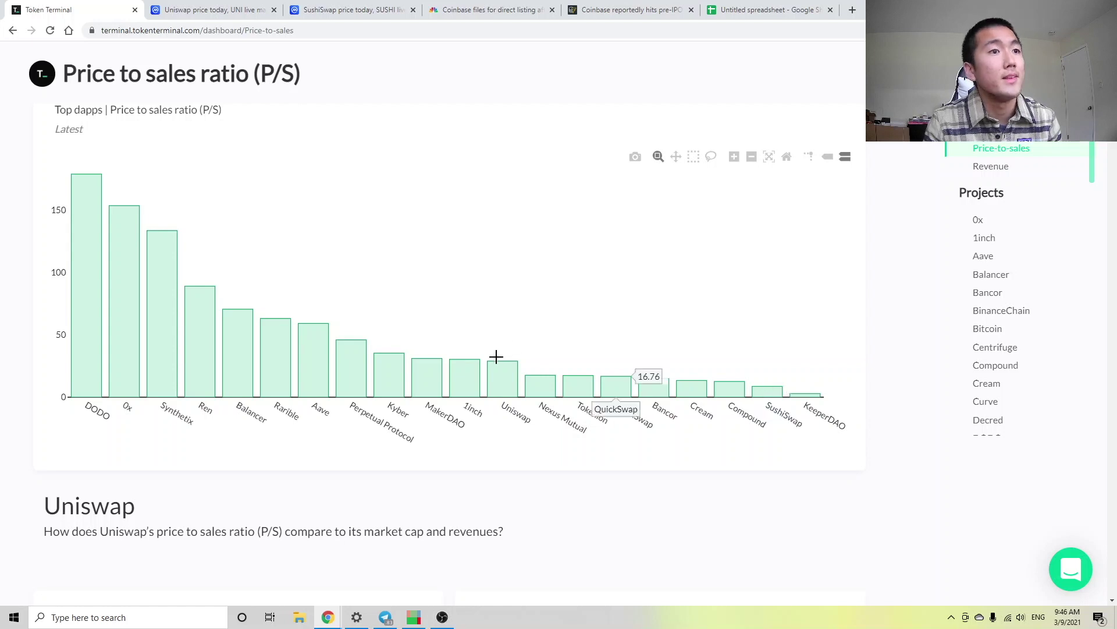
pyautogui.moveTo(507, 378)
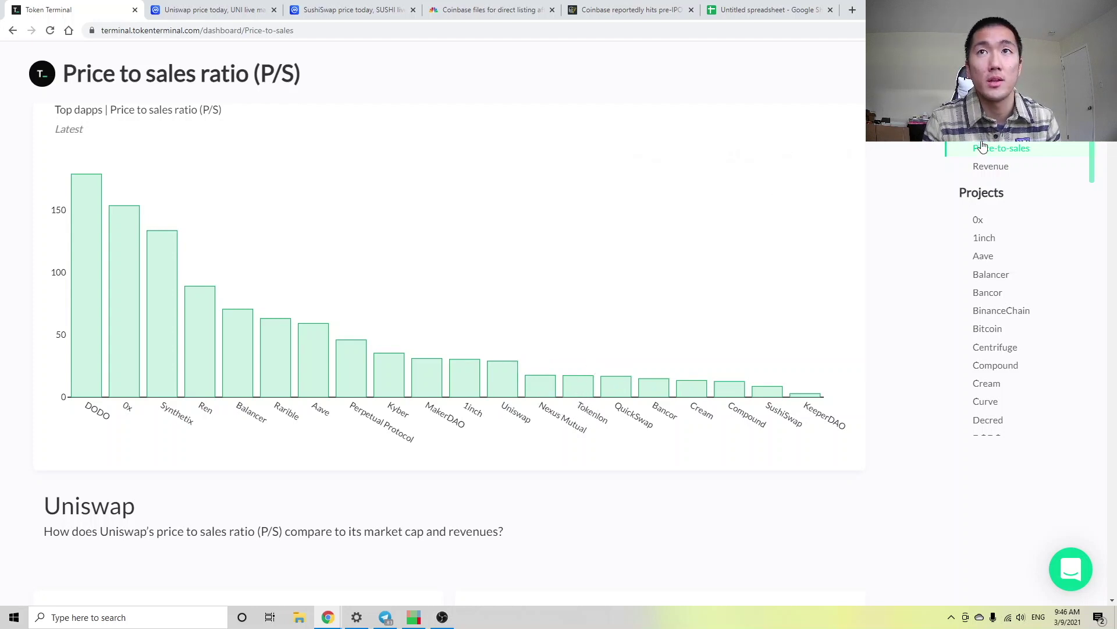
# Step: Return to the Revenue dashboard's All projects table and focus its Search Project box
pyautogui.click(983, 167)
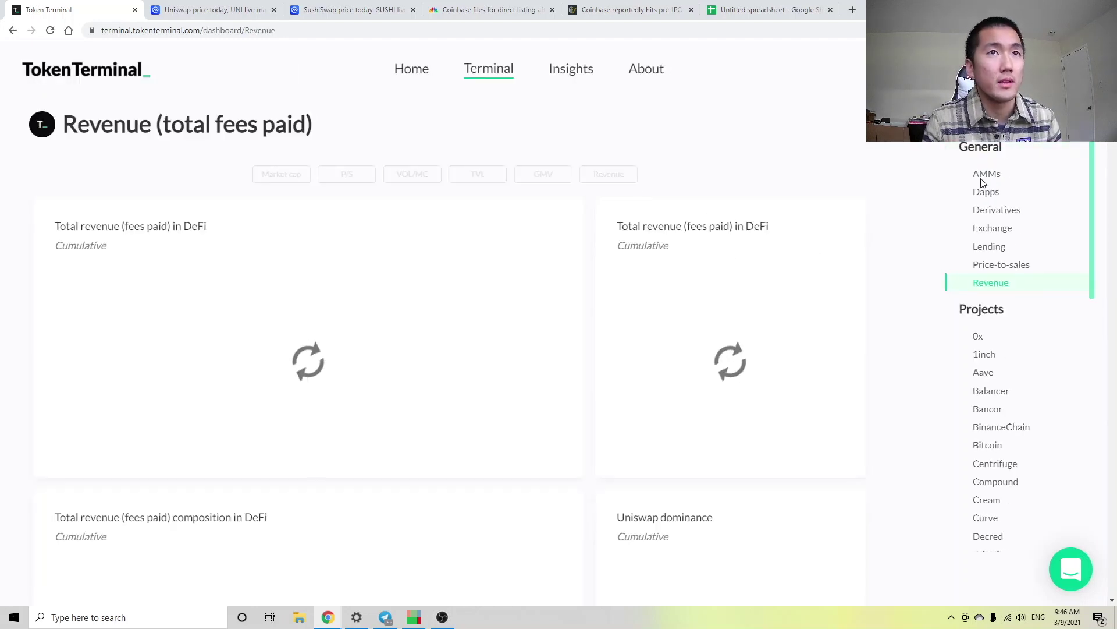
pyautogui.scroll(-12, 903, 218)
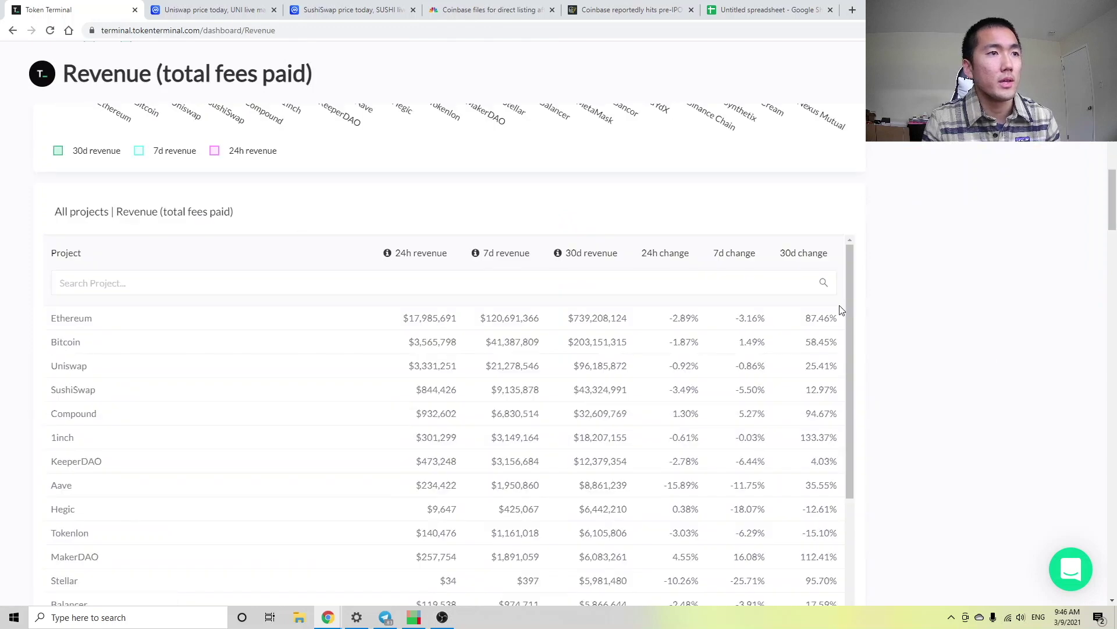
pyautogui.scroll(-2, 347, 442)
pyautogui.scroll(-1, 348, 439)
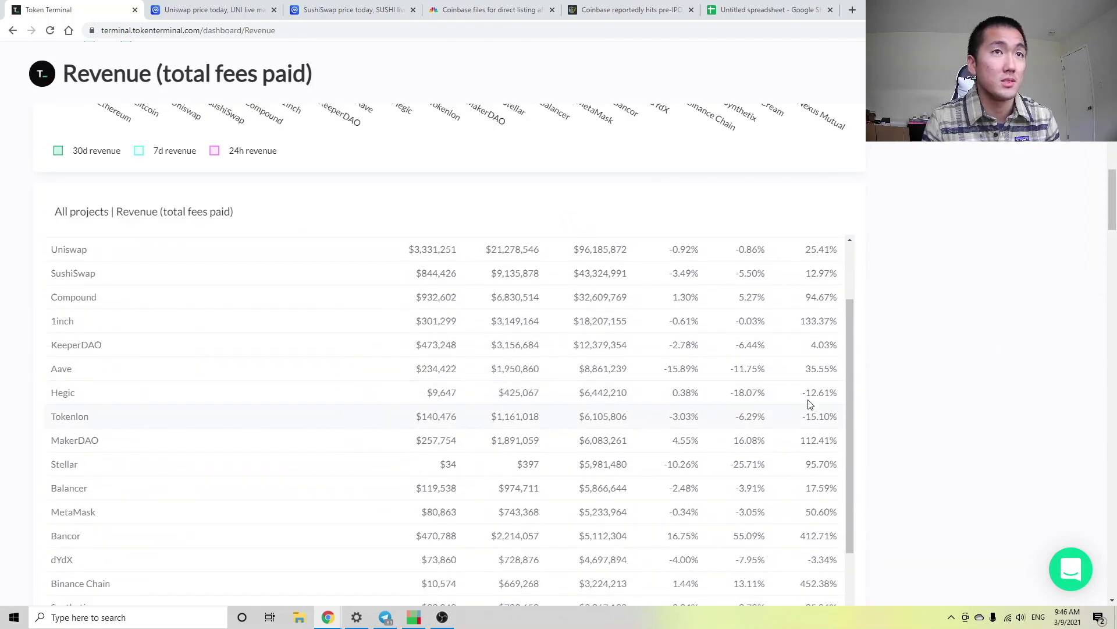
pyautogui.scroll(1, 892, 374)
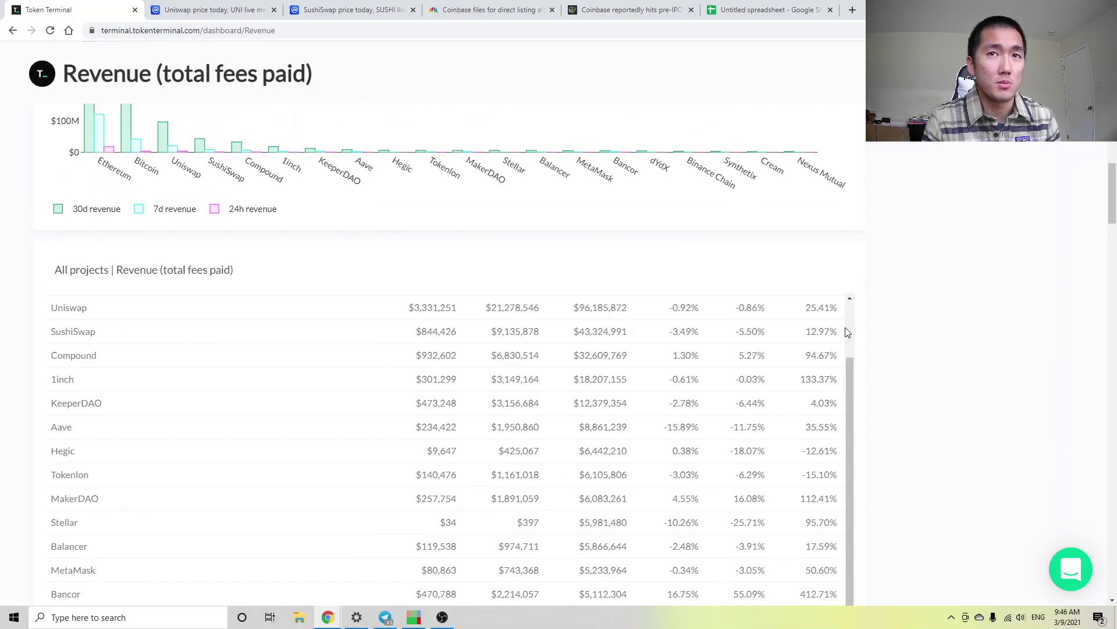
pyautogui.moveTo(847, 361); pyautogui.dragTo(847, 319)
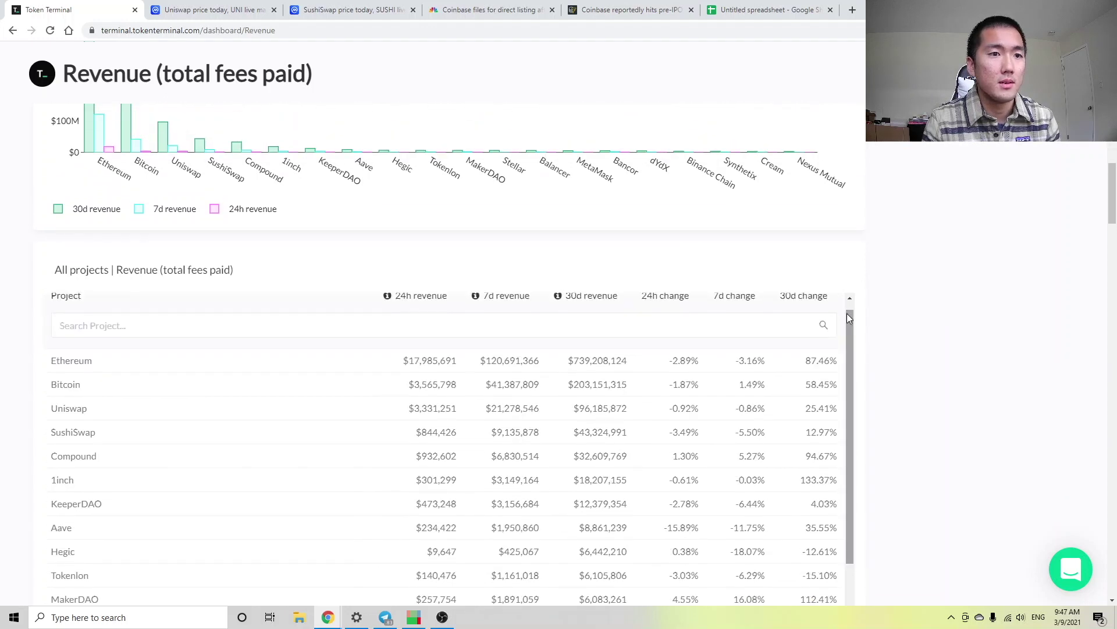
pyautogui.click(825, 336)
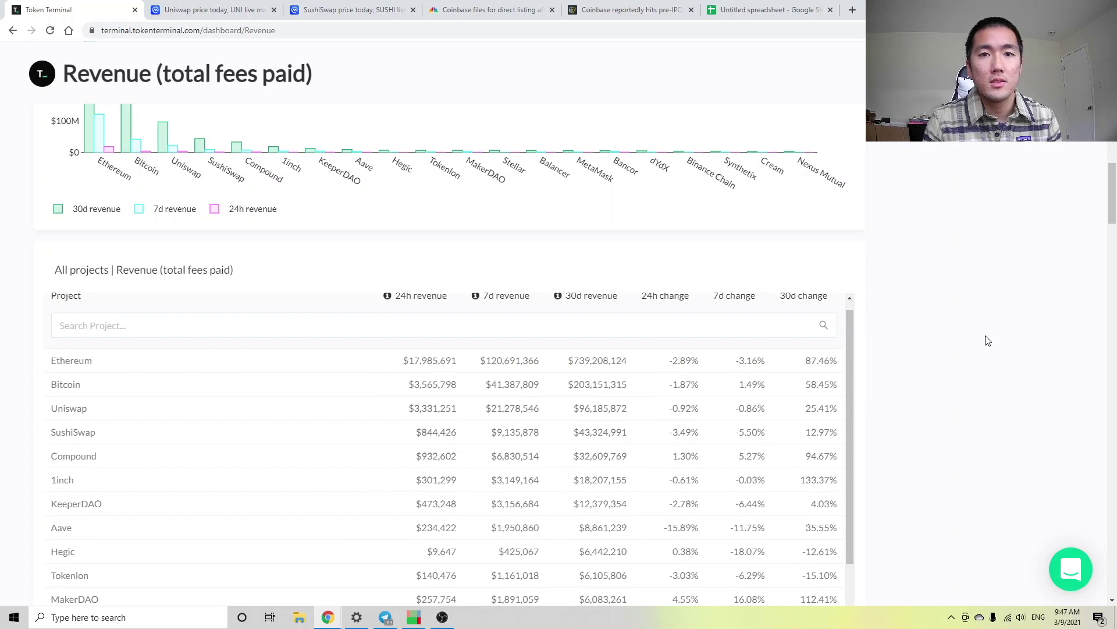